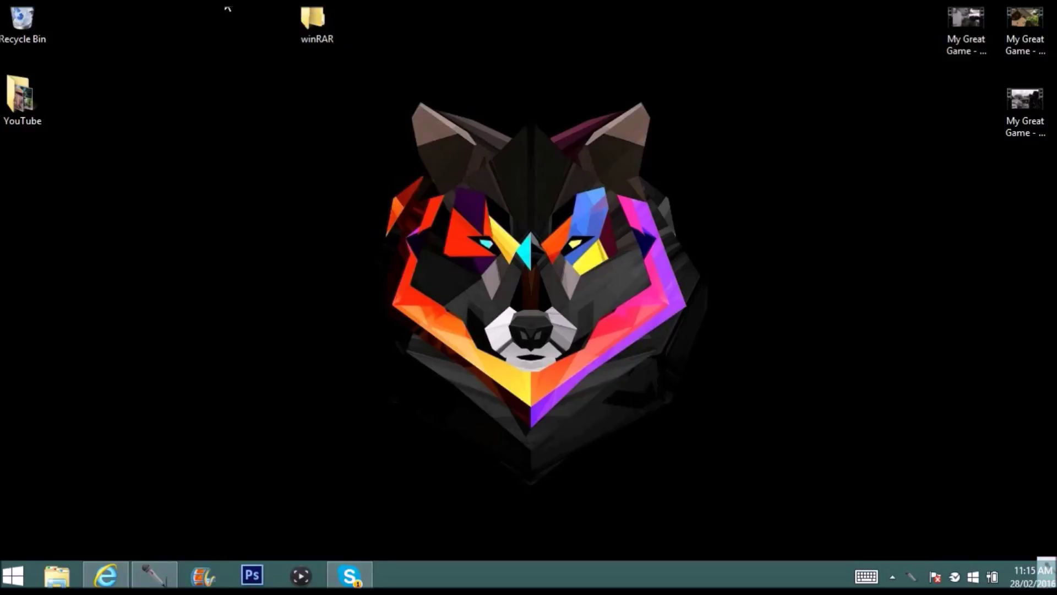
Step: Select and deselect desktop icons, including the winRAR folder, then open the Start power-user menu
{"action": "left_click_drag", "start_coordinate": [243, 138], "coordinate": [793, 322]}
{"action": "left_click_drag", "start_coordinate": [628, 130], "coordinate": [408, 403]}
{"action": "left_click_drag", "start_coordinate": [854, 84], "coordinate": [279, 405]}
{"action": "left_click_drag", "start_coordinate": [256, 7], "coordinate": [335, 25]}
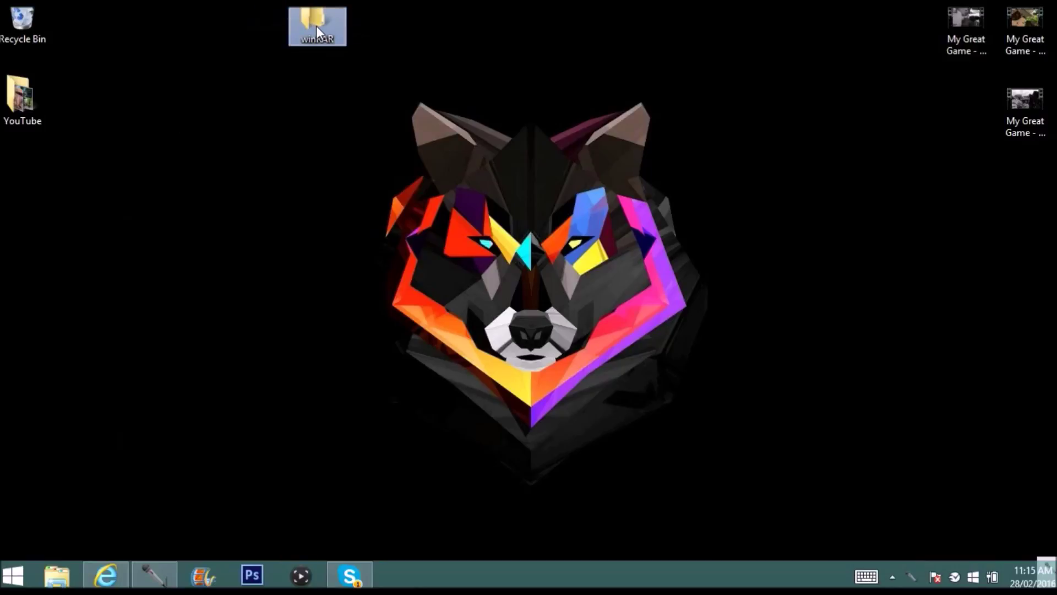
{"action": "left_click", "coordinate": [398, 40]}
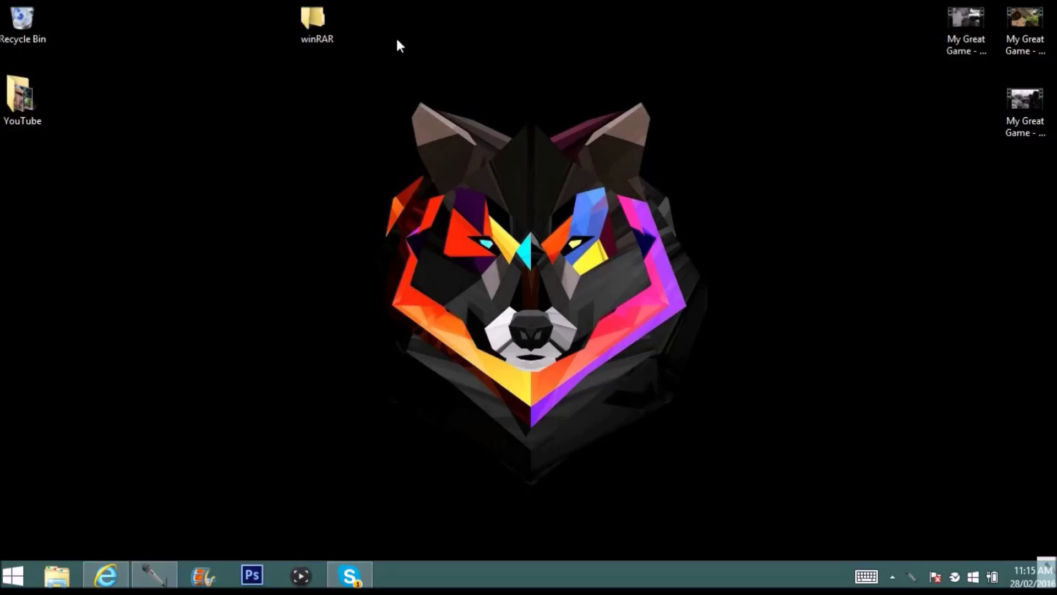
{"action": "left_click_drag", "start_coordinate": [491, 44], "coordinate": [755, 230]}
{"action": "right_click", "coordinate": [11, 585]}
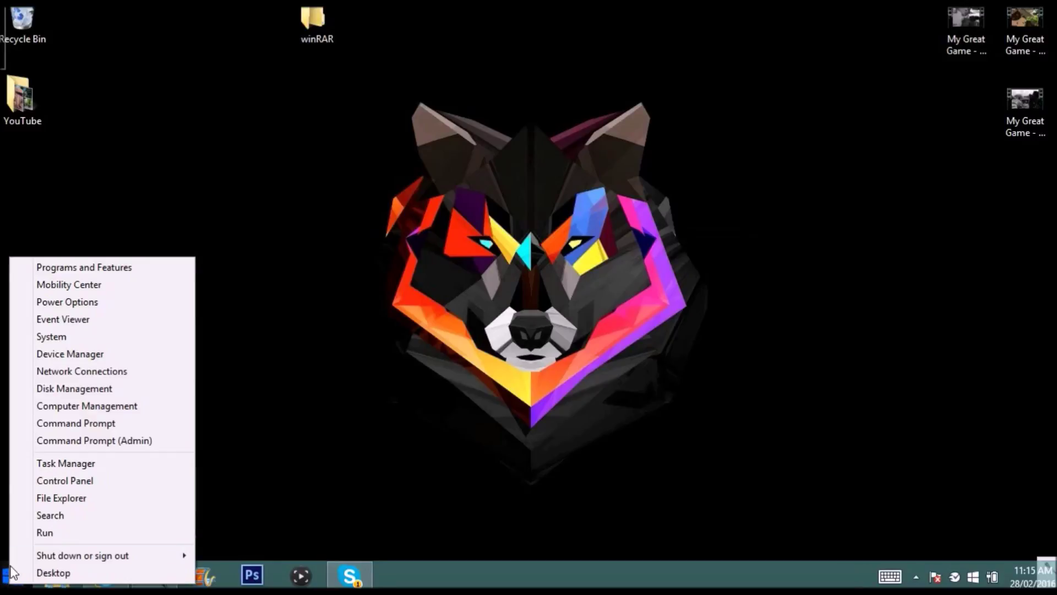
Step: Open System to confirm the PC runs 64-bit Windows 8.1
{"action": "left_click", "coordinate": [43, 337]}
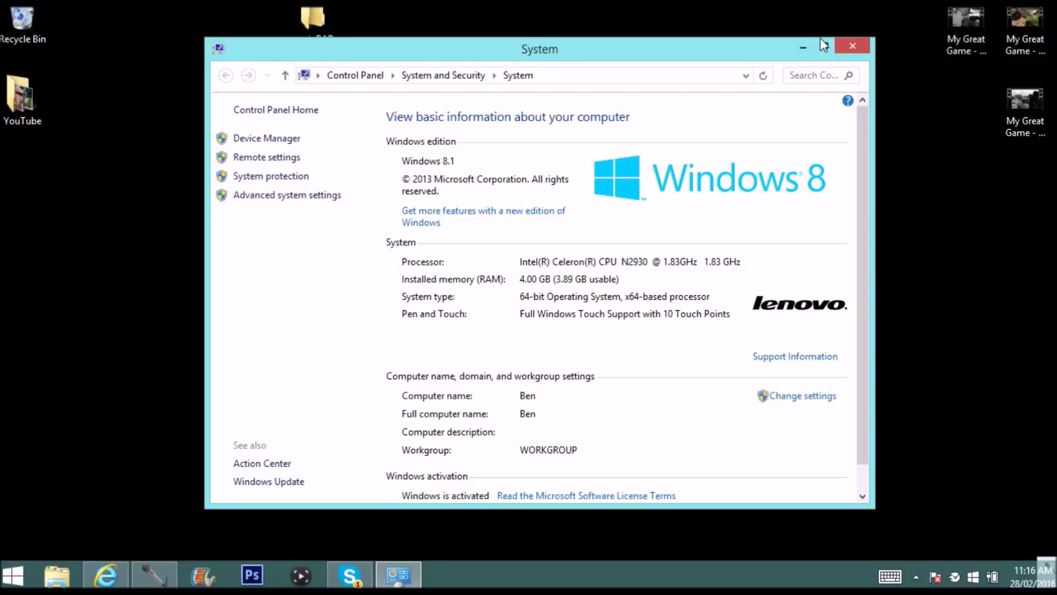
Step: Close the System window and bring back Internet Explorer on the rarlab WinRAR downloads list
{"action": "left_click", "coordinate": [862, 46]}
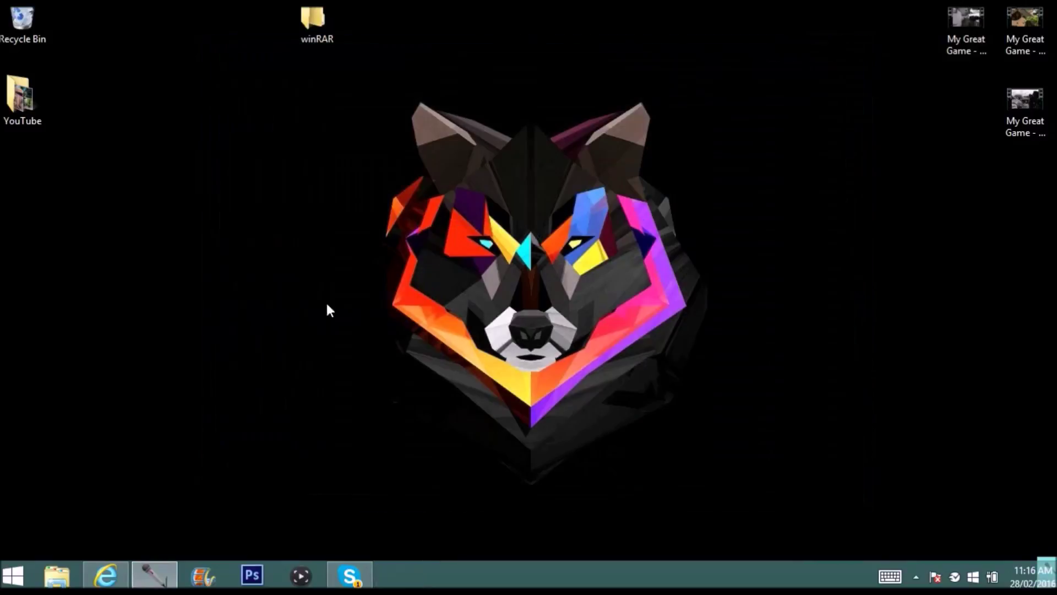
{"action": "mouse_move", "coordinate": [106, 580]}
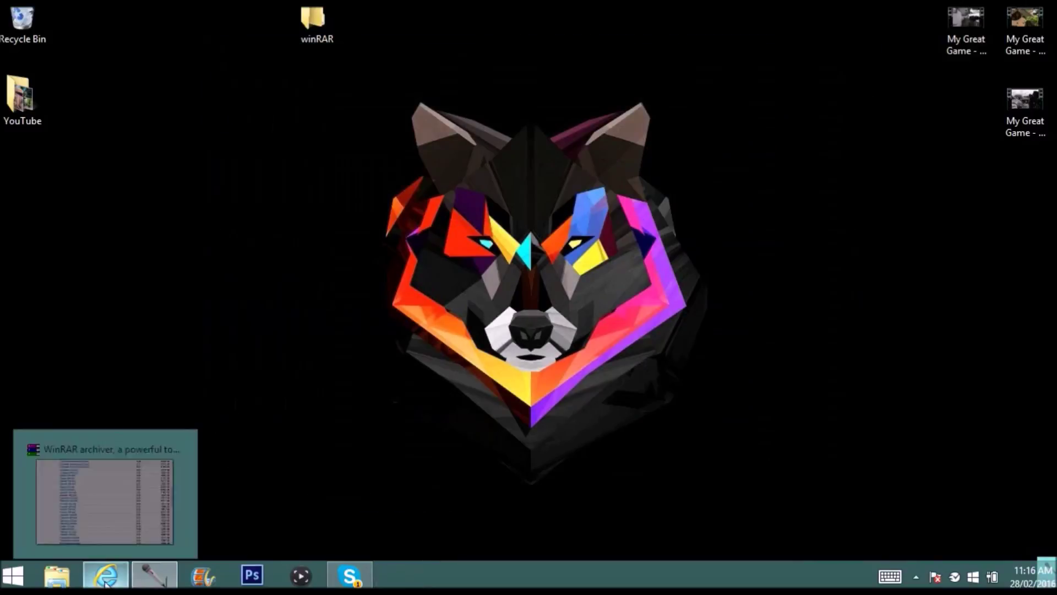
{"action": "left_click", "coordinate": [105, 496]}
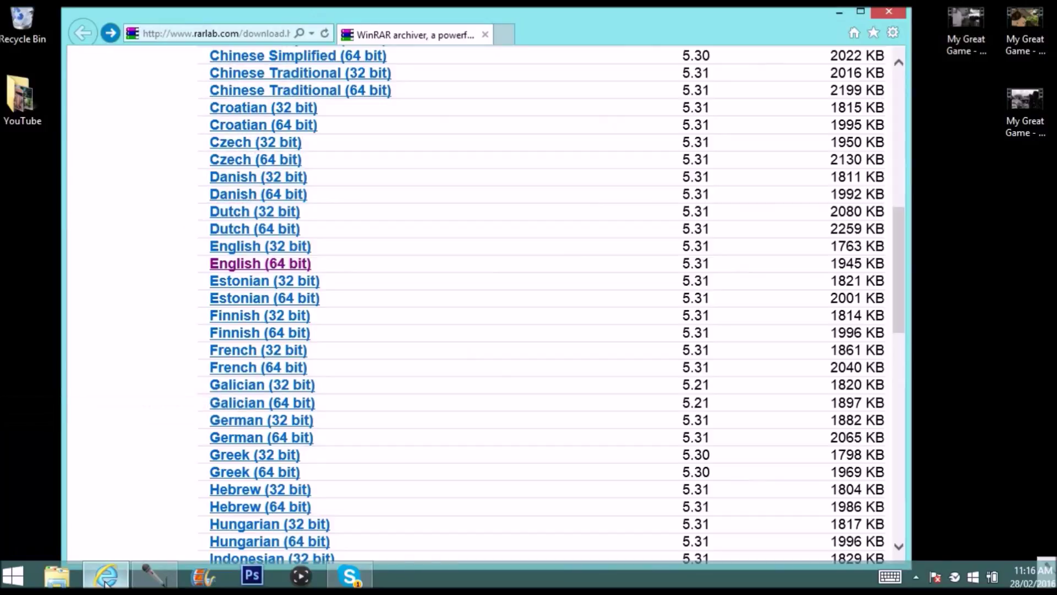
{"action": "scroll", "coordinate": [385, 310], "scroll_direction": "up", "scroll_amount": 10}
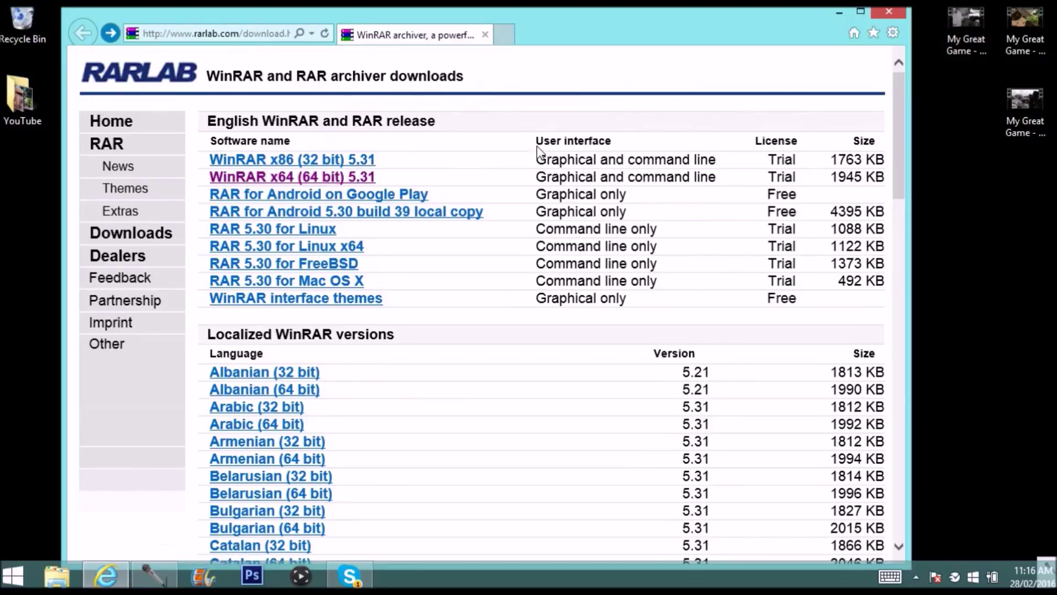
{"action": "scroll", "coordinate": [479, 232], "scroll_direction": "down", "scroll_amount": 14}
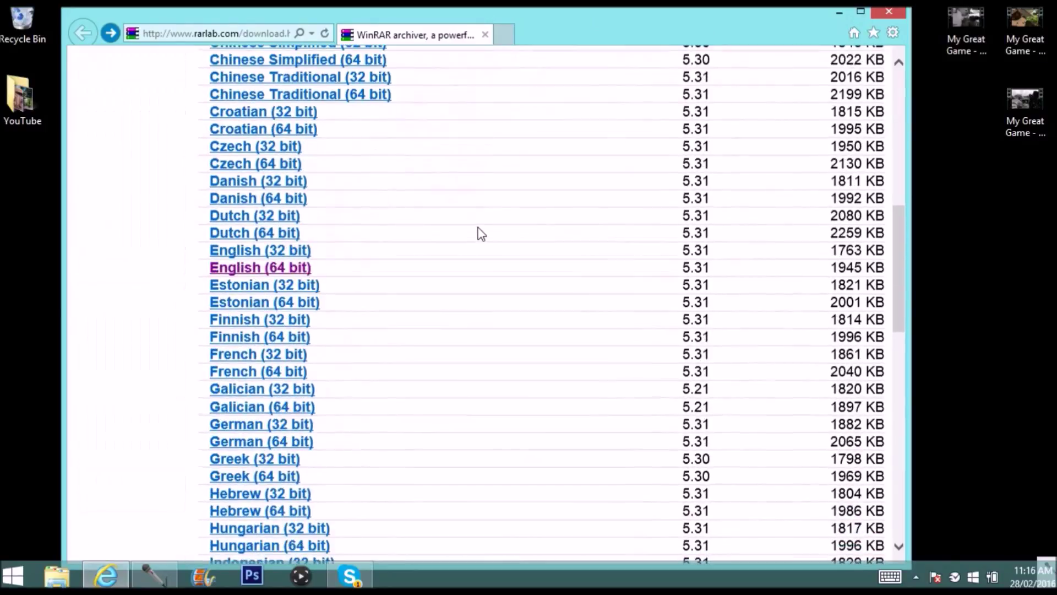
{"action": "scroll", "coordinate": [479, 231], "scroll_direction": "up", "scroll_amount": 10}
{"action": "scroll", "coordinate": [479, 231], "scroll_direction": "up", "scroll_amount": 4}
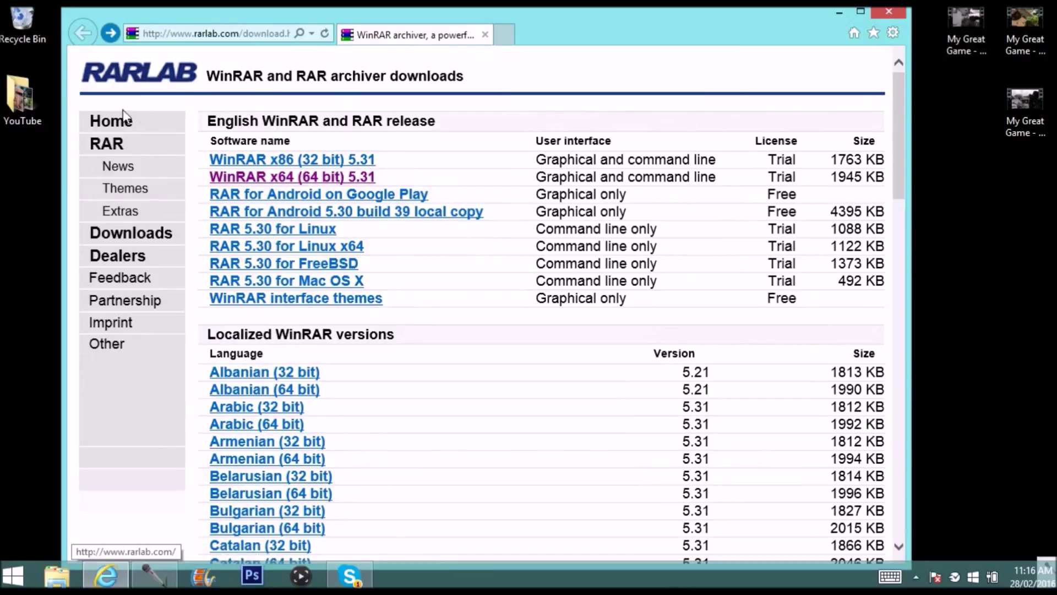
{"action": "scroll", "coordinate": [417, 186], "scroll_direction": "down", "scroll_amount": 2}
{"action": "scroll", "coordinate": [416, 186], "scroll_direction": "down", "scroll_amount": 5}
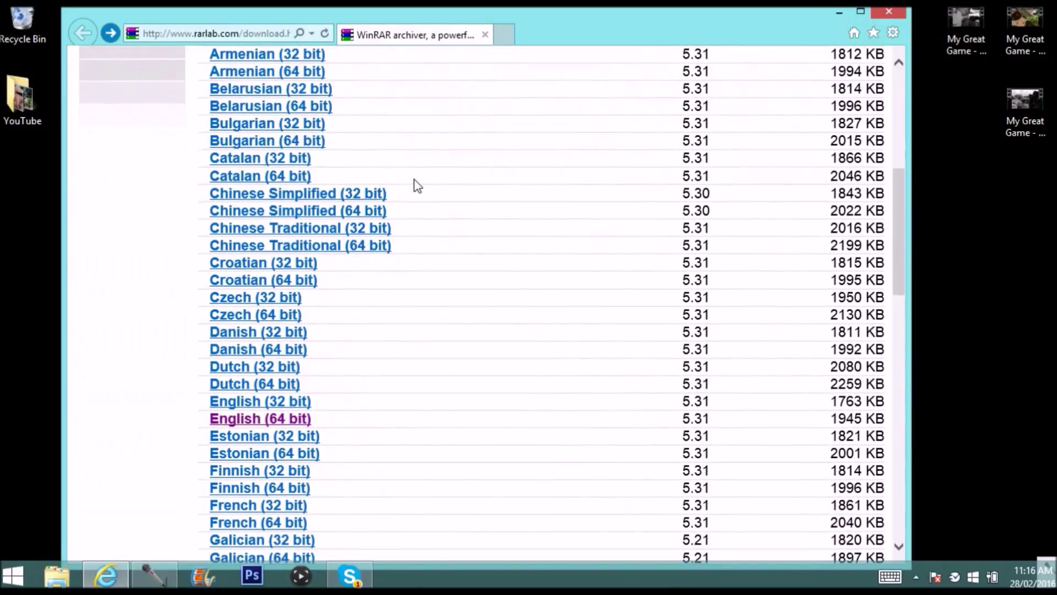
{"action": "scroll", "coordinate": [417, 185], "scroll_direction": "up", "scroll_amount": 7}
{"action": "scroll", "coordinate": [417, 185], "scroll_direction": "down", "scroll_amount": 10}
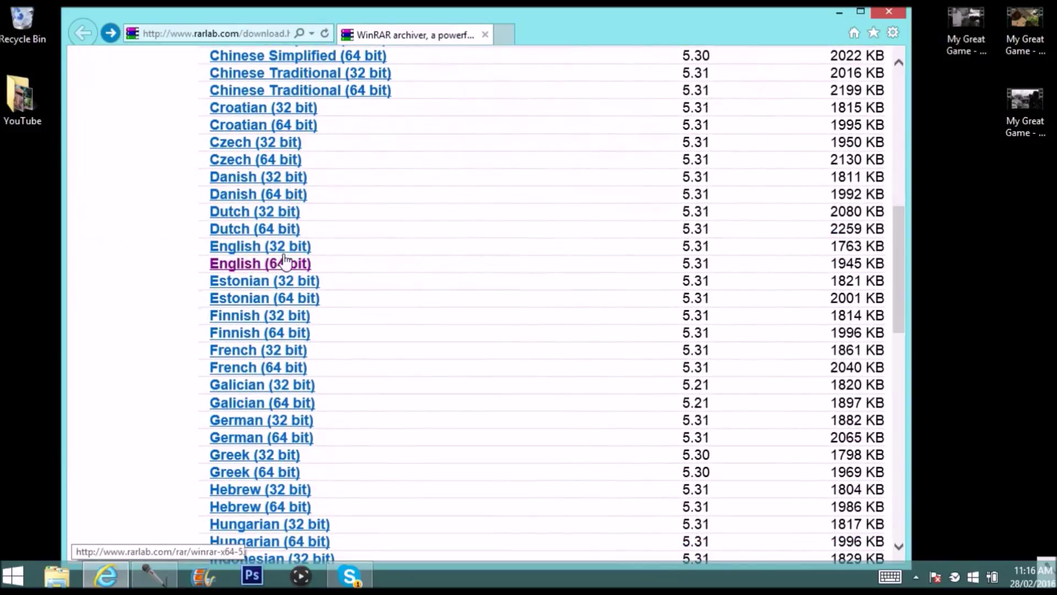
Step: Download the English (64 bit) WinRAR installer winrar-x64-531.exe, choosing Save
{"action": "left_click", "coordinate": [217, 260]}
{"action": "left_click", "coordinate": [243, 263]}
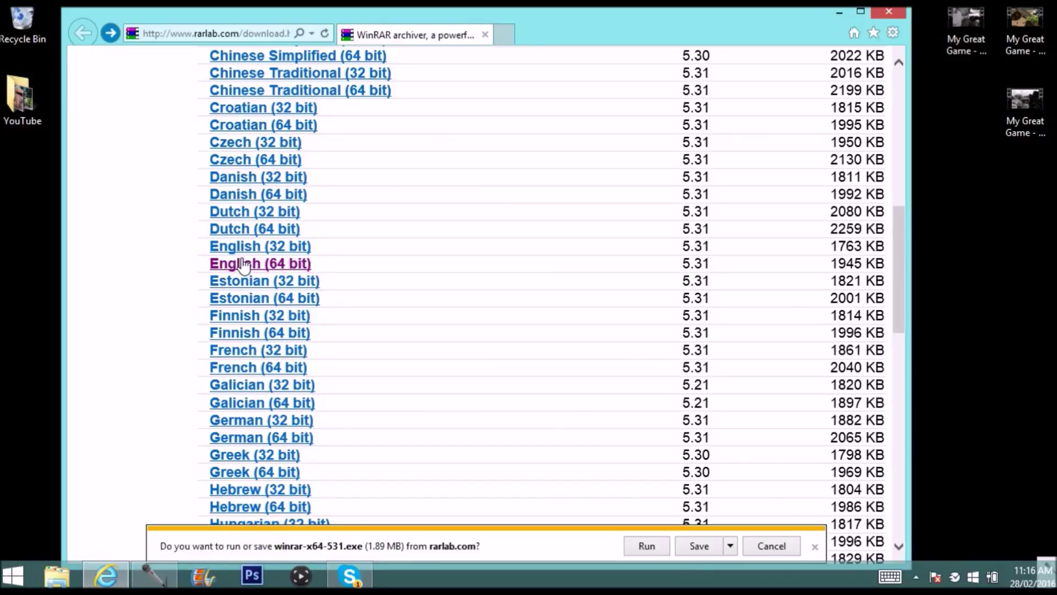
{"action": "left_click", "coordinate": [704, 547]}
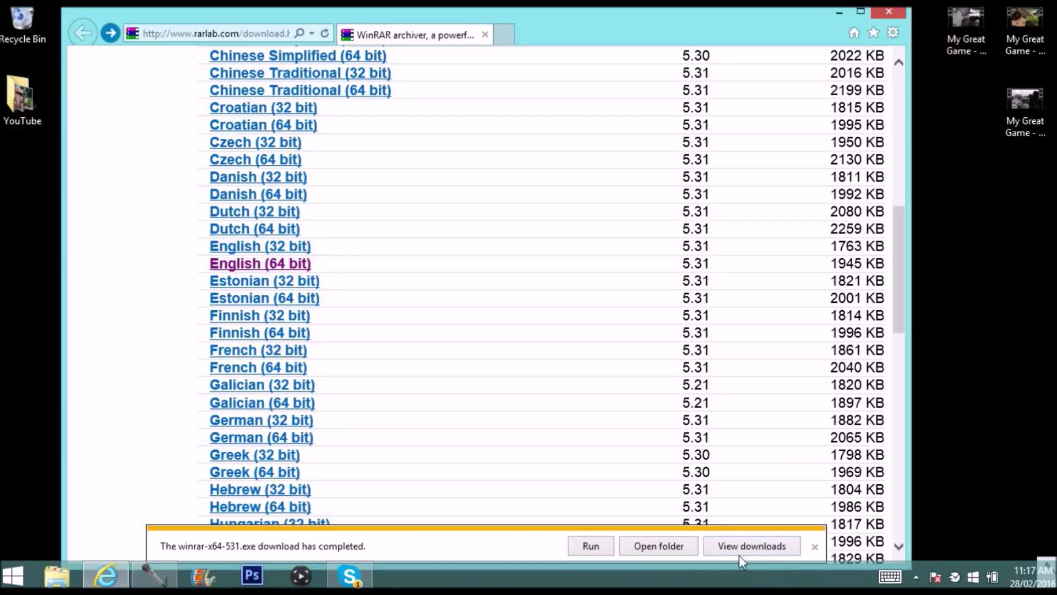
Step: Open the Downloads folder holding the finished winrar-x64-531.exe download
{"action": "left_click", "coordinate": [656, 550]}
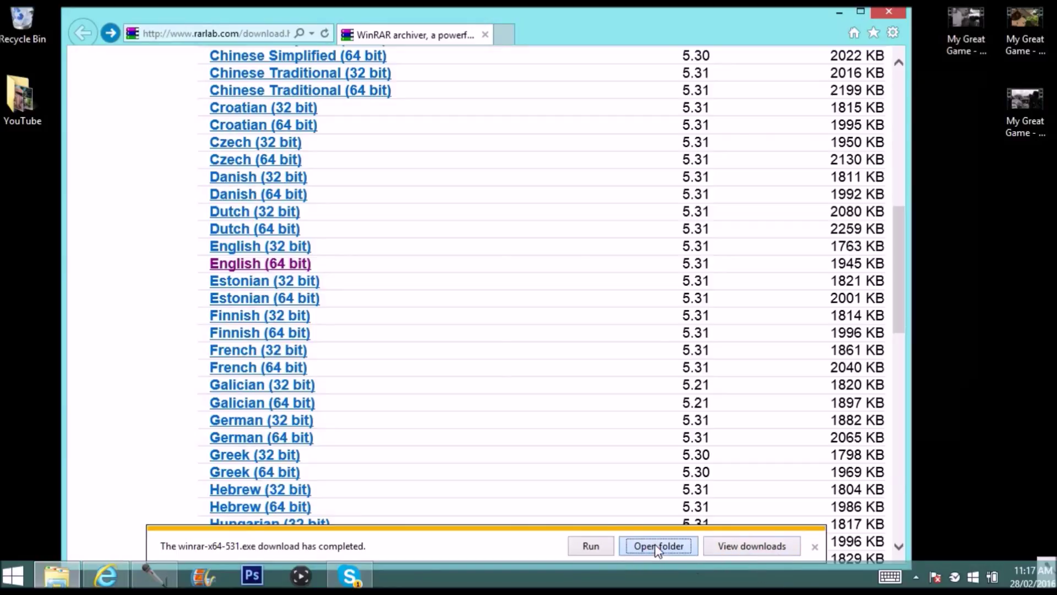
Step: Move the winrar-x64-531 installer from Downloads onto the desktop and close Downloads
{"action": "left_click_drag", "start_coordinate": [631, 17], "coordinate": [468, 560]}
{"action": "left_click", "coordinate": [735, 394]}
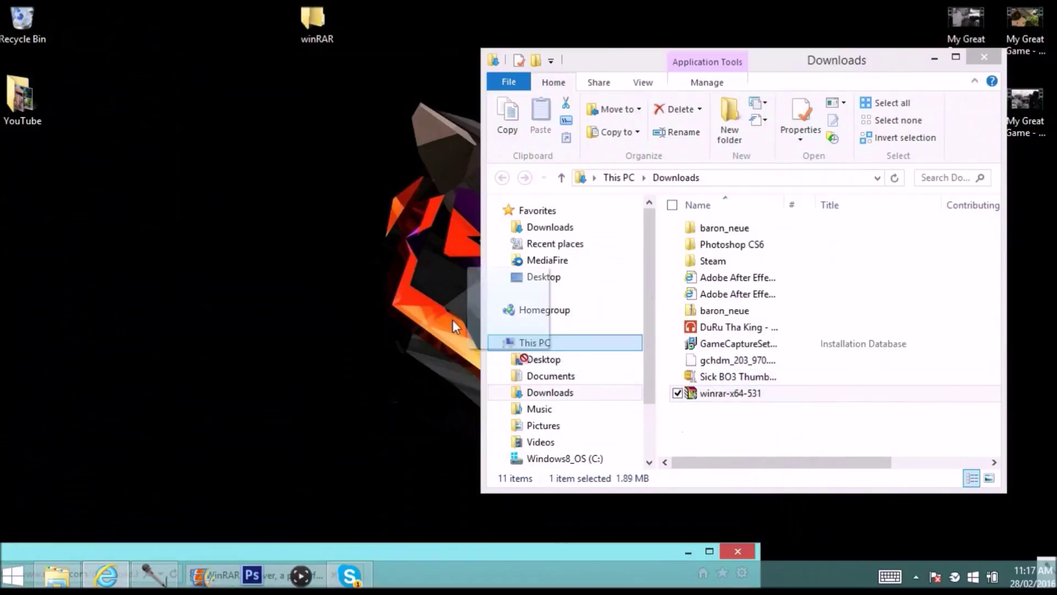
{"action": "left_click_drag", "start_coordinate": [362, 269], "coordinate": [328, 190]}
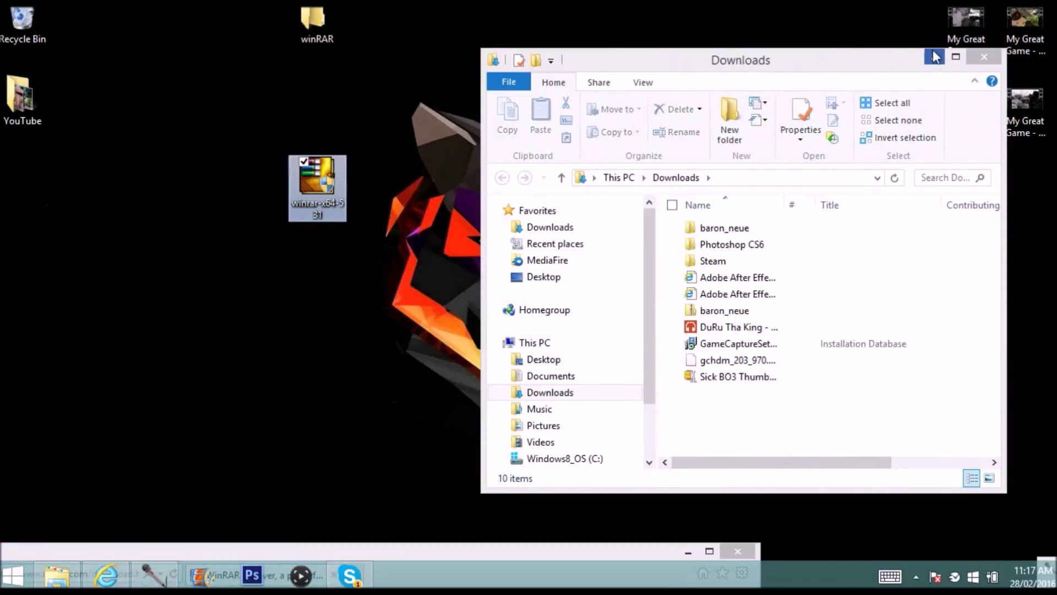
{"action": "left_click", "coordinate": [984, 57]}
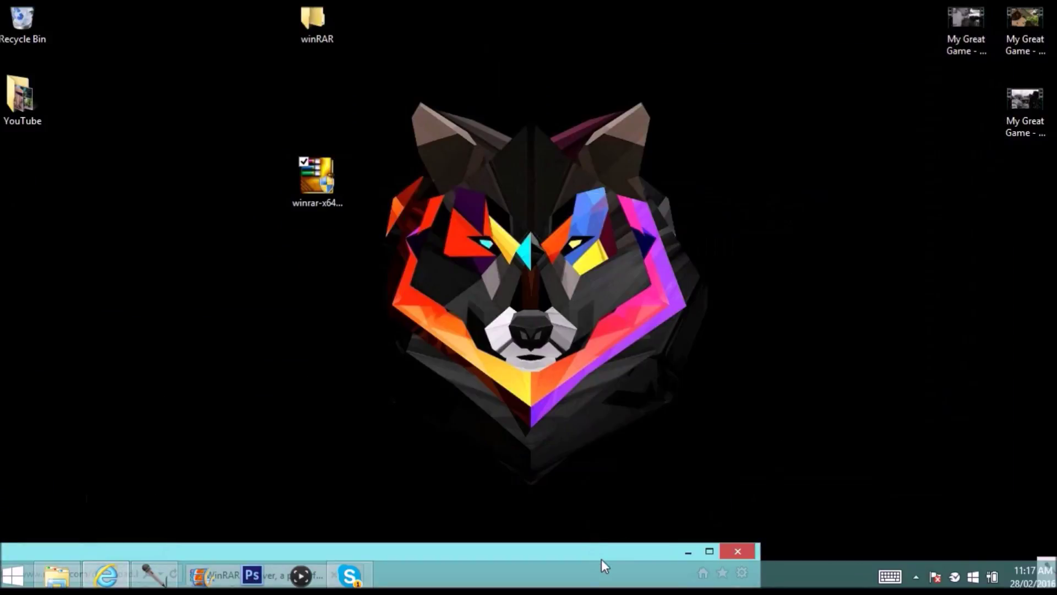
Step: Minimise Internet Explorer and select the winrar-x64-531 installer on the desktop
{"action": "left_click_drag", "start_coordinate": [601, 557], "coordinate": [779, 121]}
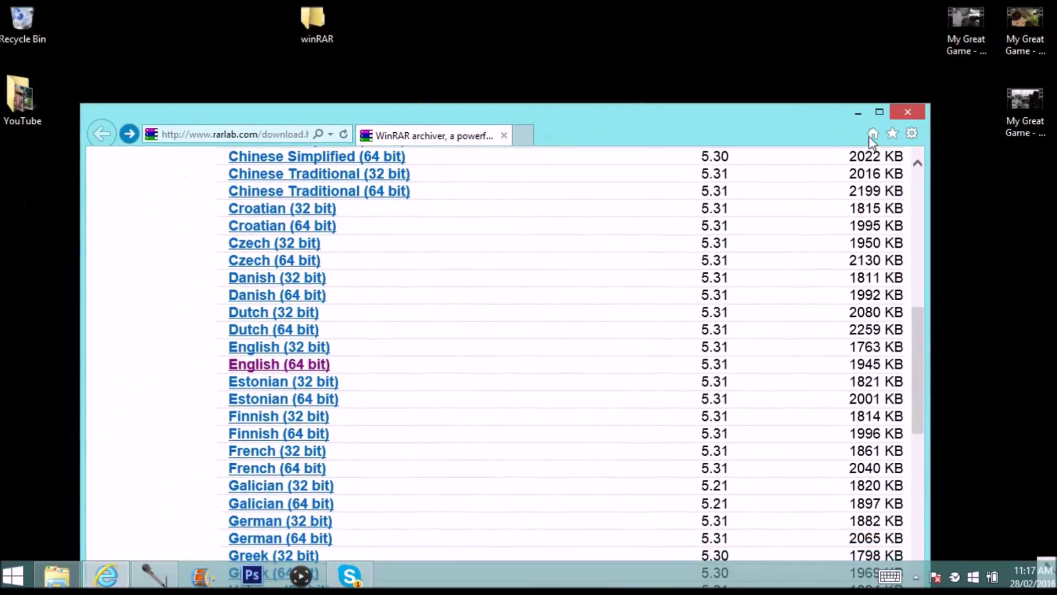
{"action": "left_click", "coordinate": [860, 116]}
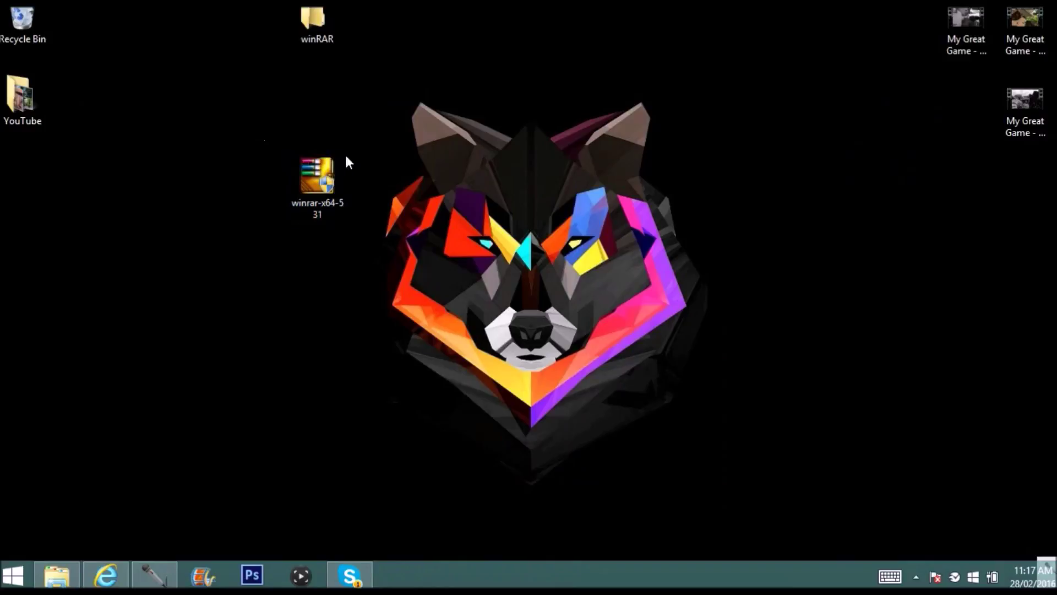
{"action": "left_click_drag", "start_coordinate": [429, 169], "coordinate": [673, 204]}
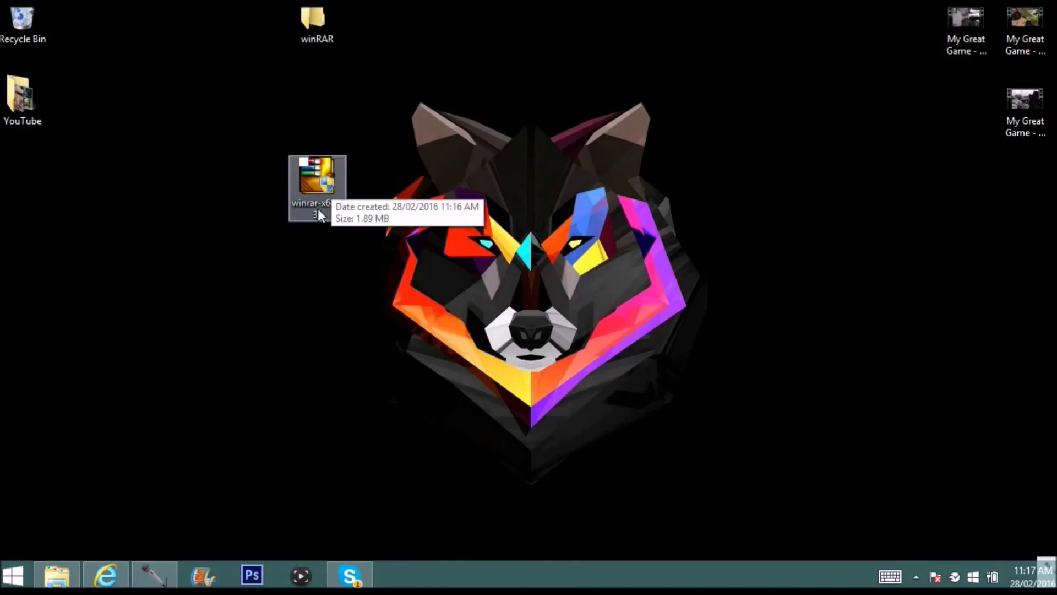
{"action": "left_click", "coordinate": [326, 194]}
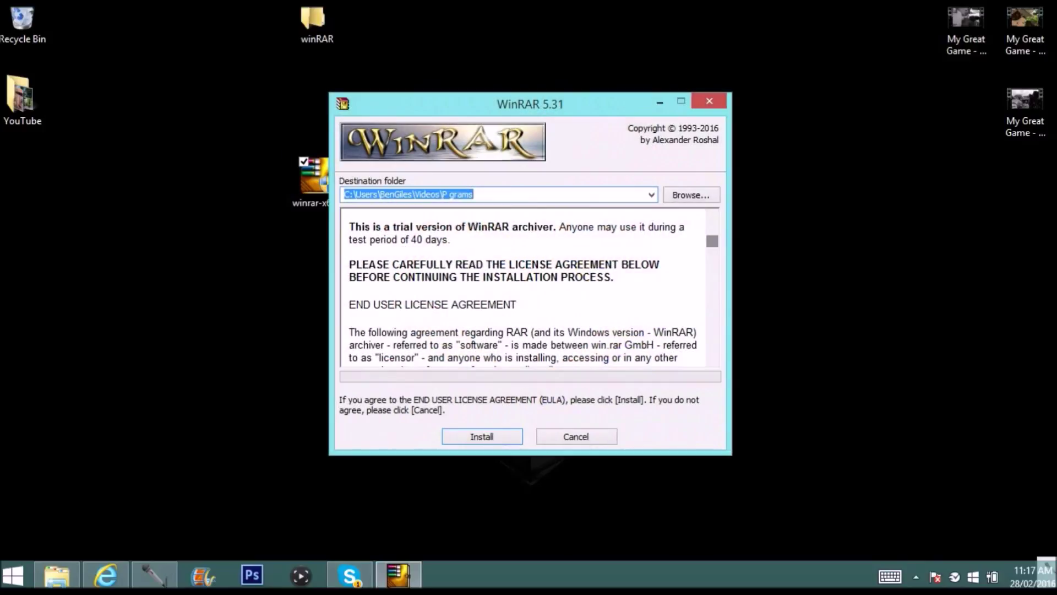
Step: Install WinRAR 5.31 into the Desktop folder, keeping default associations, and finish setup
{"action": "left_click", "coordinate": [673, 198]}
{"action": "left_click", "coordinate": [461, 224]}
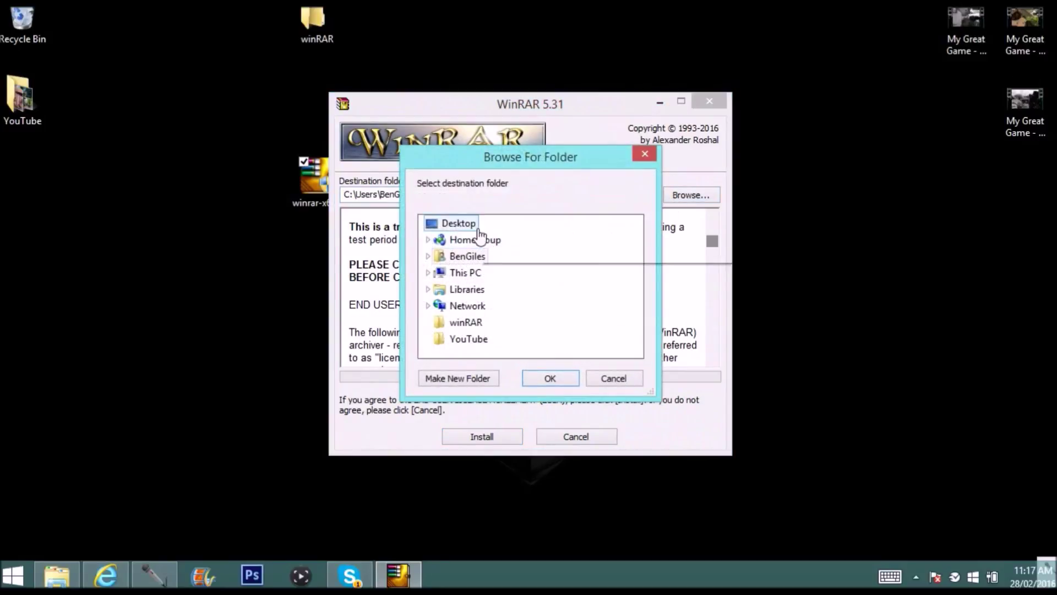
{"action": "left_click", "coordinate": [545, 379]}
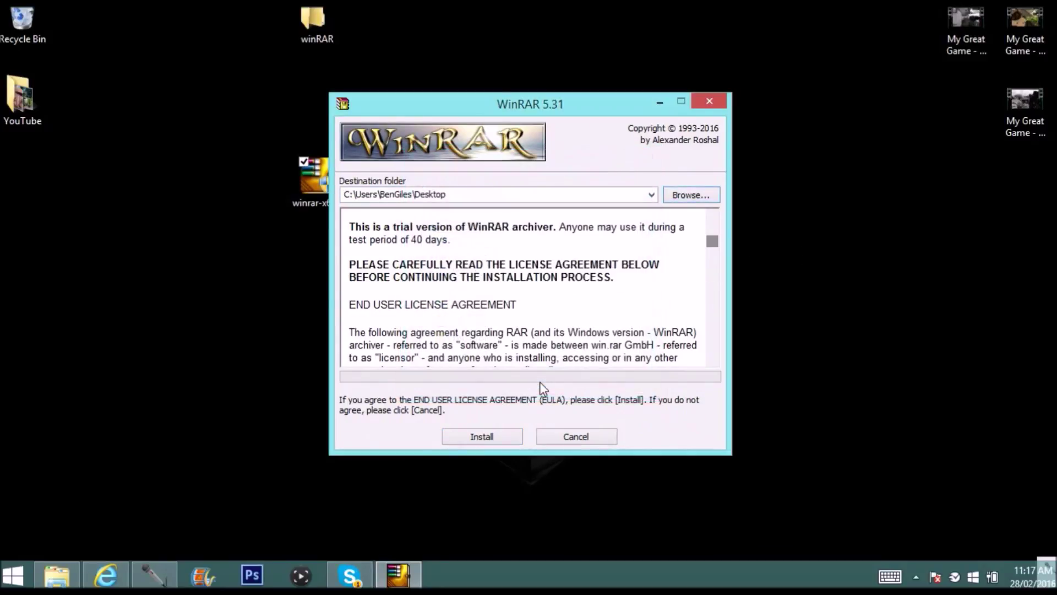
{"action": "left_click", "coordinate": [507, 437]}
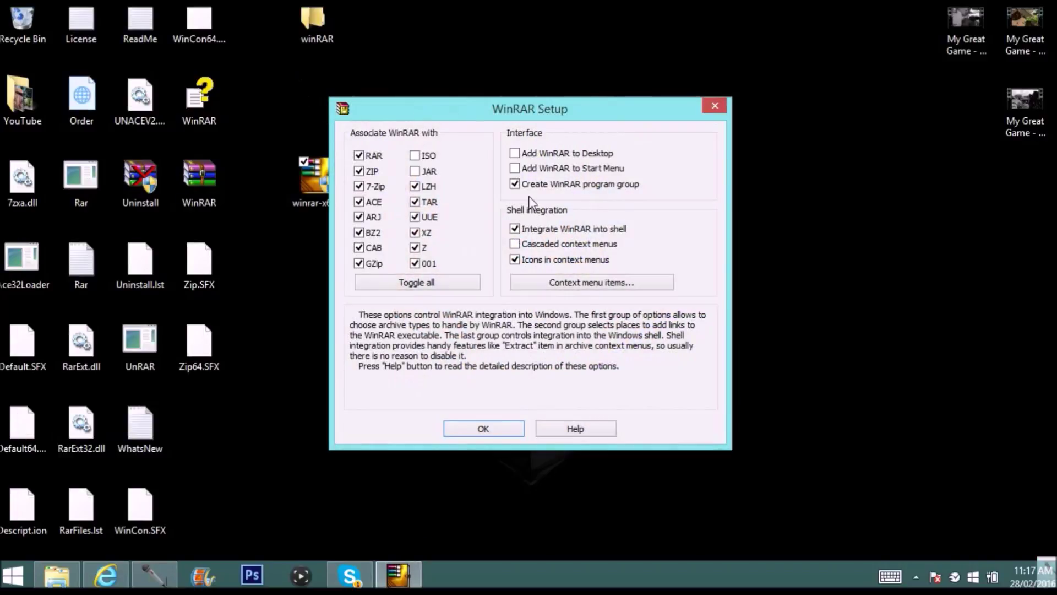
{"action": "left_click", "coordinate": [481, 431]}
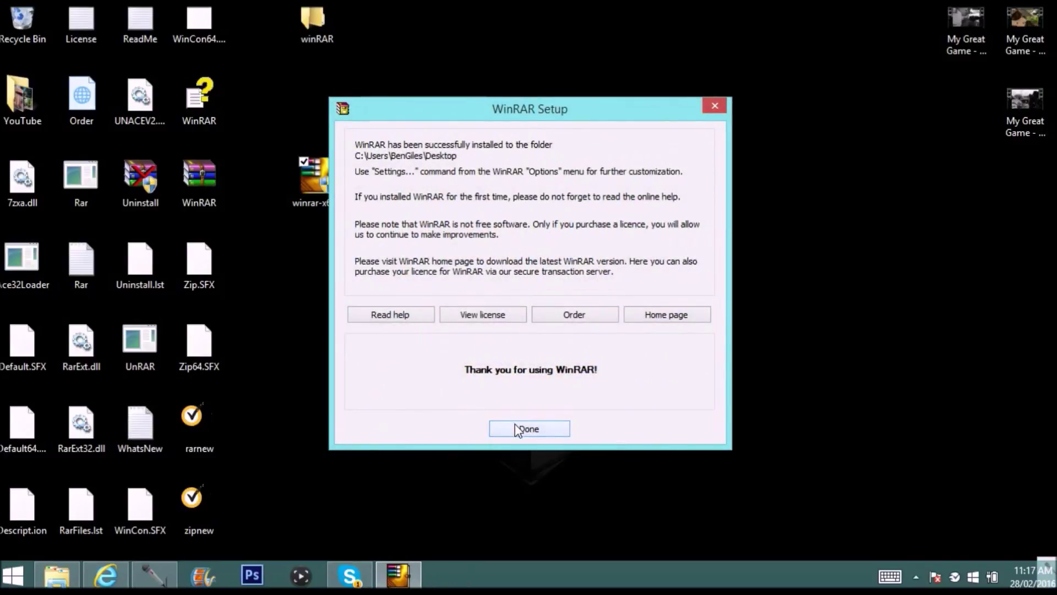
{"action": "left_click", "coordinate": [517, 429]}
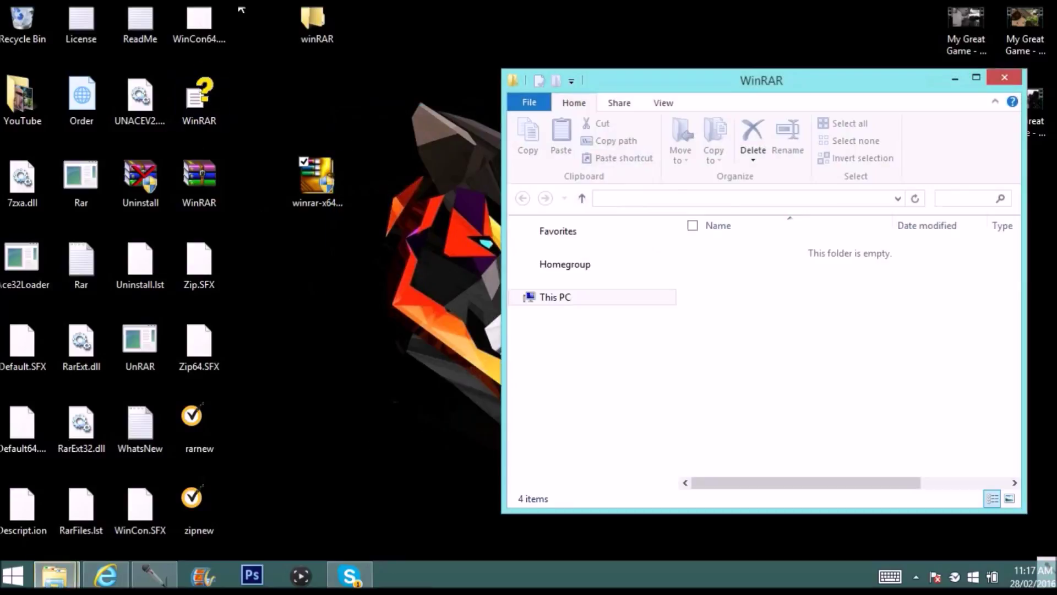
Step: Drag the WinRAR shortcut from the Start Menu WinRAR folder to the desktop, then close the folder
{"action": "left_click_drag", "start_coordinate": [237, 6], "coordinate": [68, 309]}
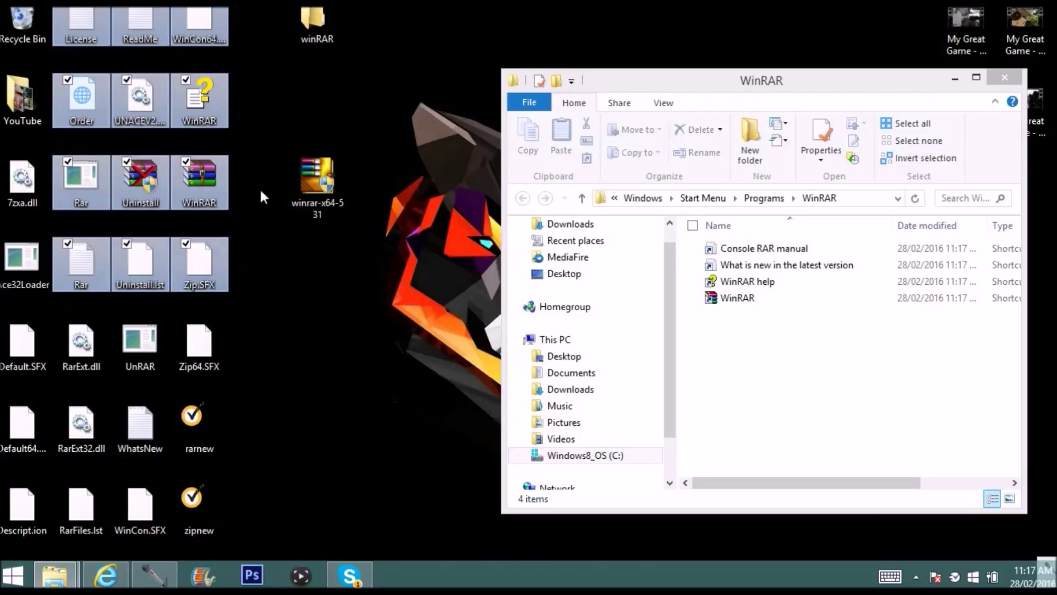
{"action": "left_click", "coordinate": [354, 101]}
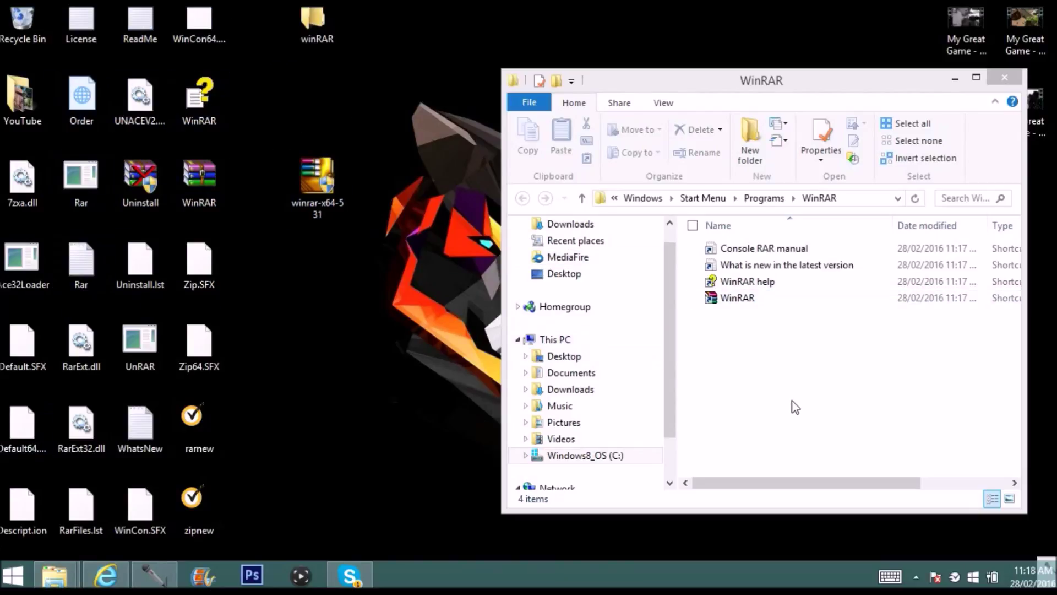
{"action": "left_click", "coordinate": [770, 303]}
{"action": "left_click_drag", "start_coordinate": [767, 299], "coordinate": [755, 44]}
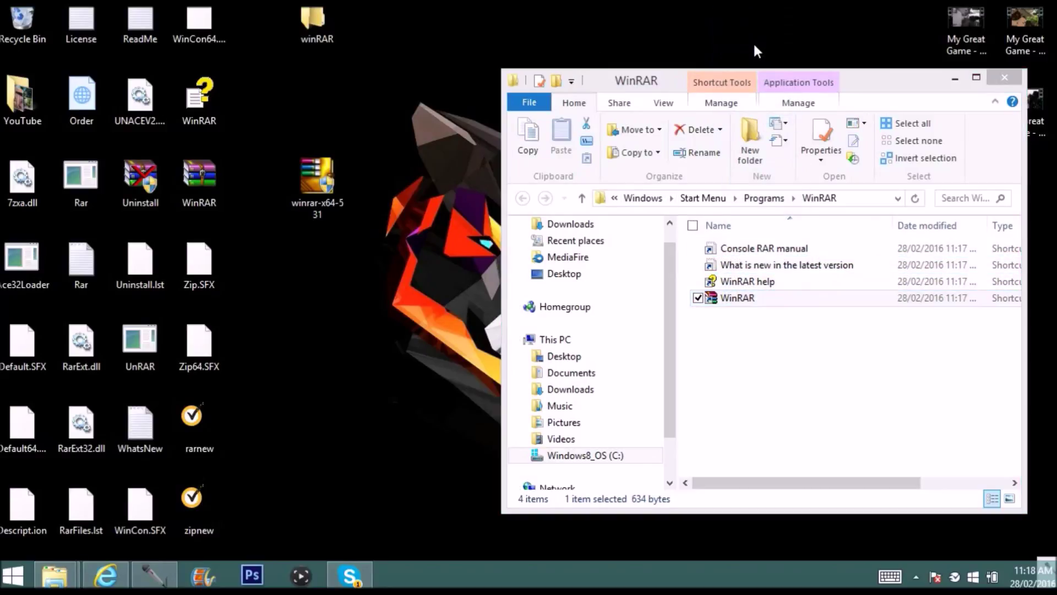
{"action": "left_click", "coordinate": [994, 84]}
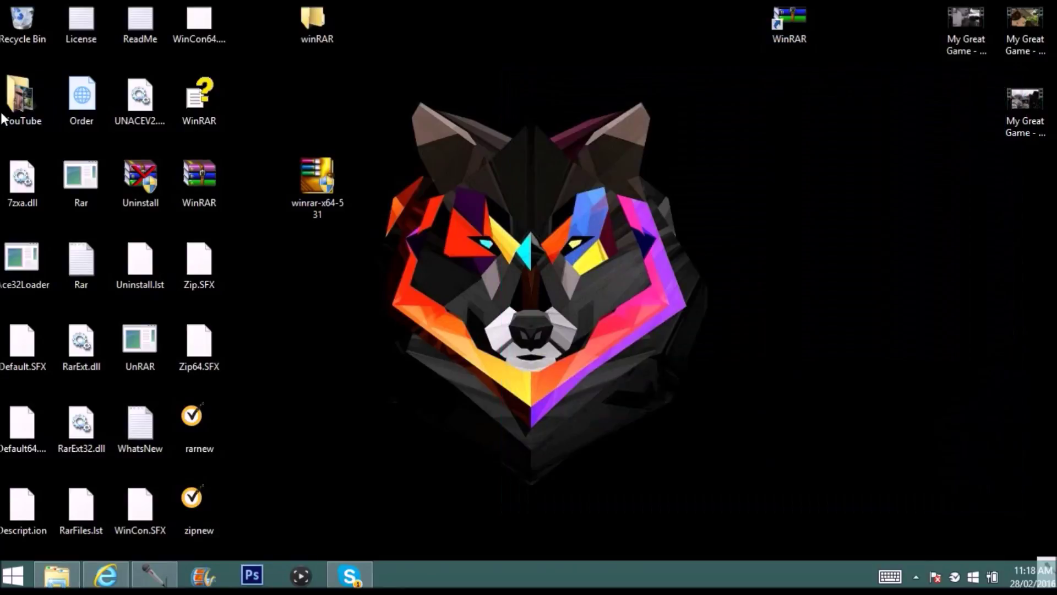
Step: Move all the installed WinRAR files from the desktop into the winRAR folder
{"action": "left_click_drag", "start_coordinate": [201, 34], "coordinate": [89, 511]}
{"action": "left_click_drag", "start_coordinate": [153, 240], "coordinate": [312, 38]}
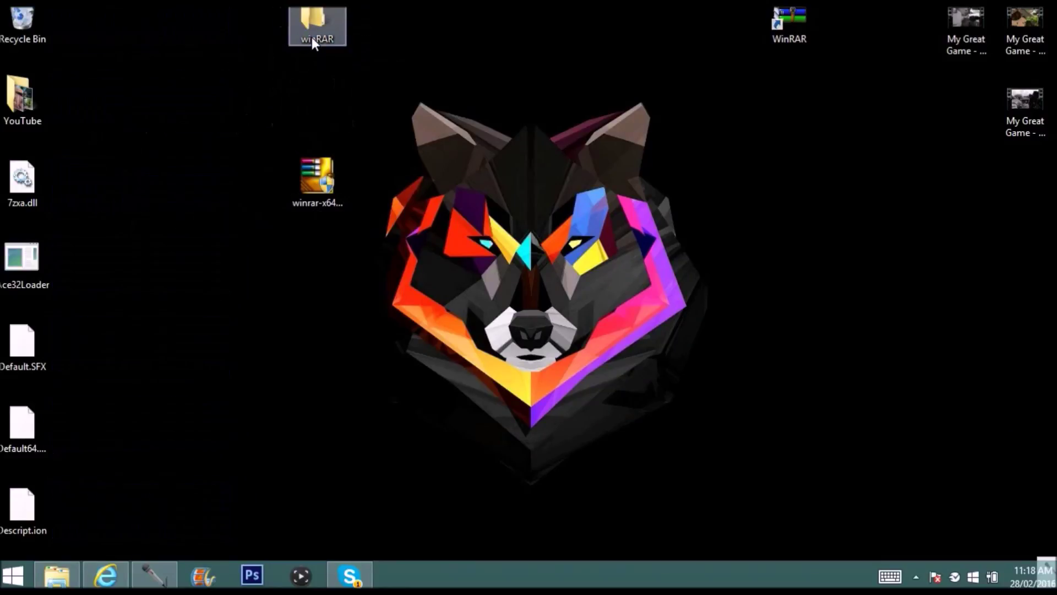
{"action": "left_click_drag", "start_coordinate": [73, 192], "coordinate": [3, 518]}
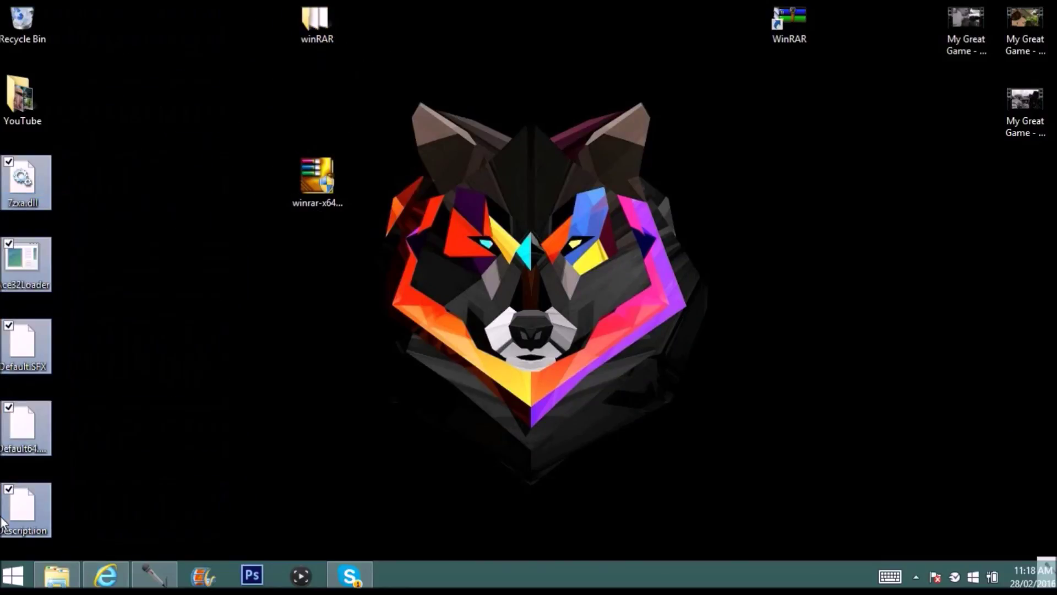
{"action": "left_click_drag", "start_coordinate": [50, 245], "coordinate": [313, 30]}
Step: Delete the winrar-x64-531 installer, put the winRAR folder in its spot, and review its contents
{"action": "left_click_drag", "start_coordinate": [449, 32], "coordinate": [237, 39]}
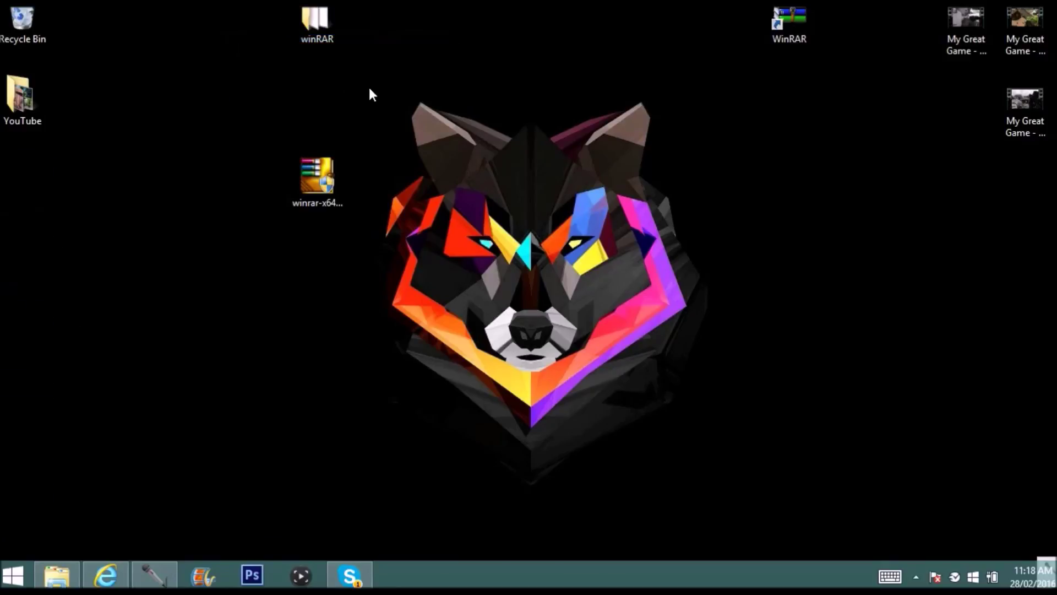
{"action": "right_click", "coordinate": [296, 183]}
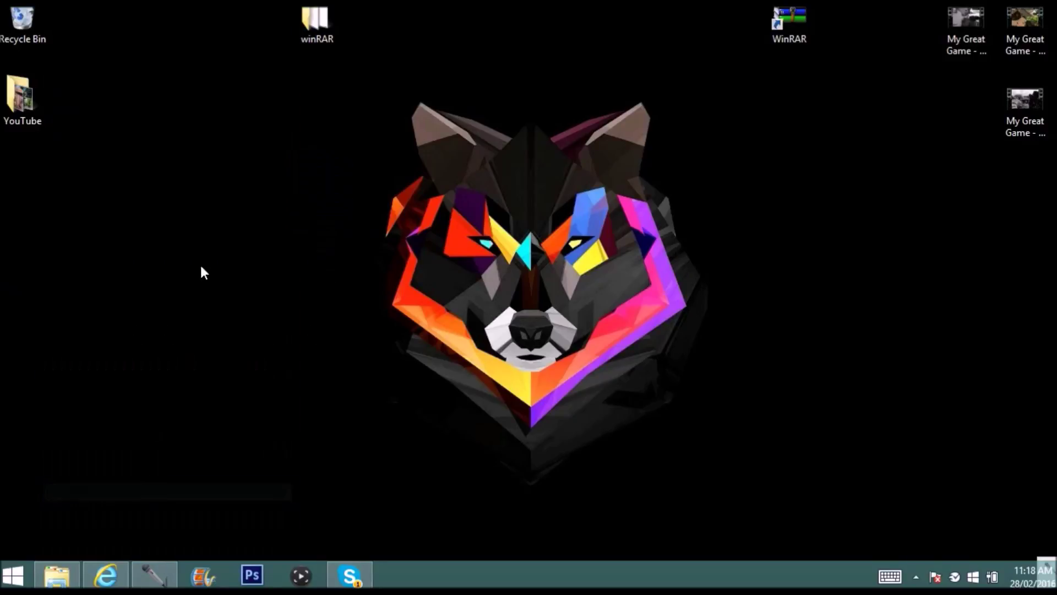
{"action": "left_click_drag", "start_coordinate": [322, 32], "coordinate": [319, 186]}
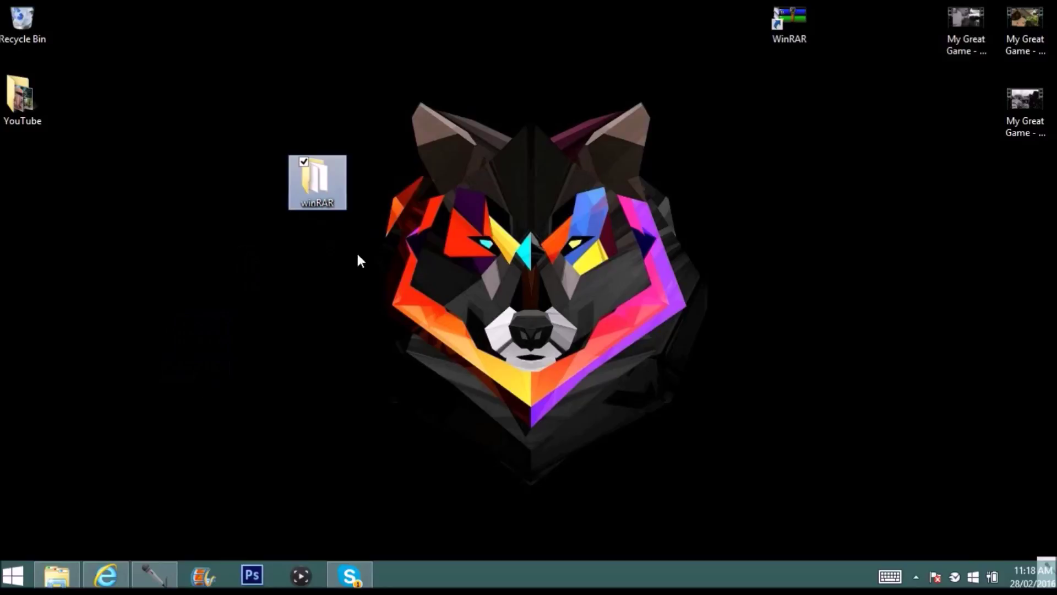
{"action": "key", "text": "Return"}
{"action": "scroll", "coordinate": [791, 314], "scroll_direction": "down", "scroll_amount": 3}
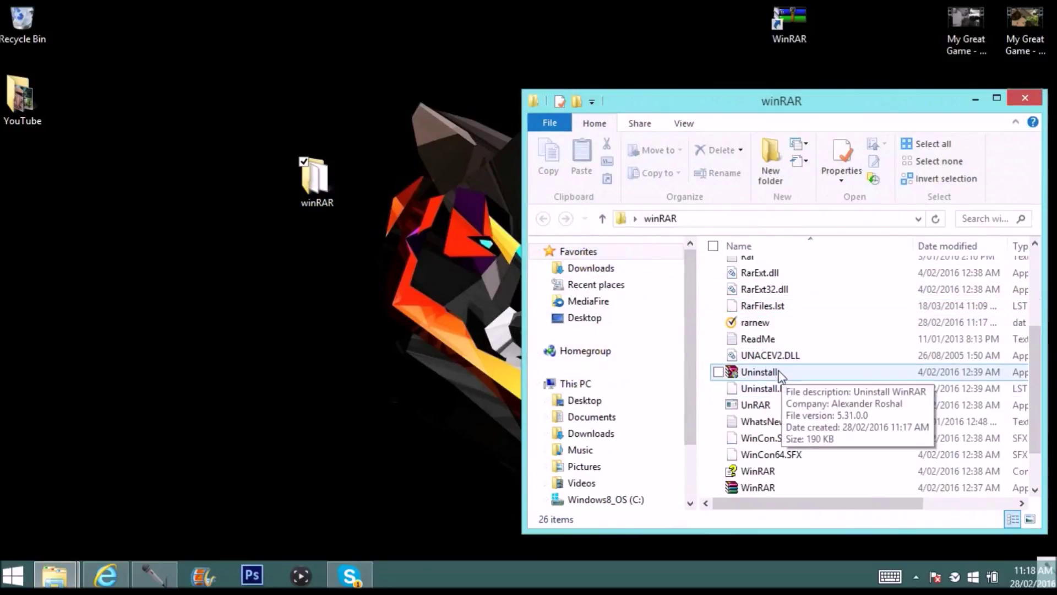
{"action": "scroll", "coordinate": [727, 358], "scroll_direction": "down", "scroll_amount": 1}
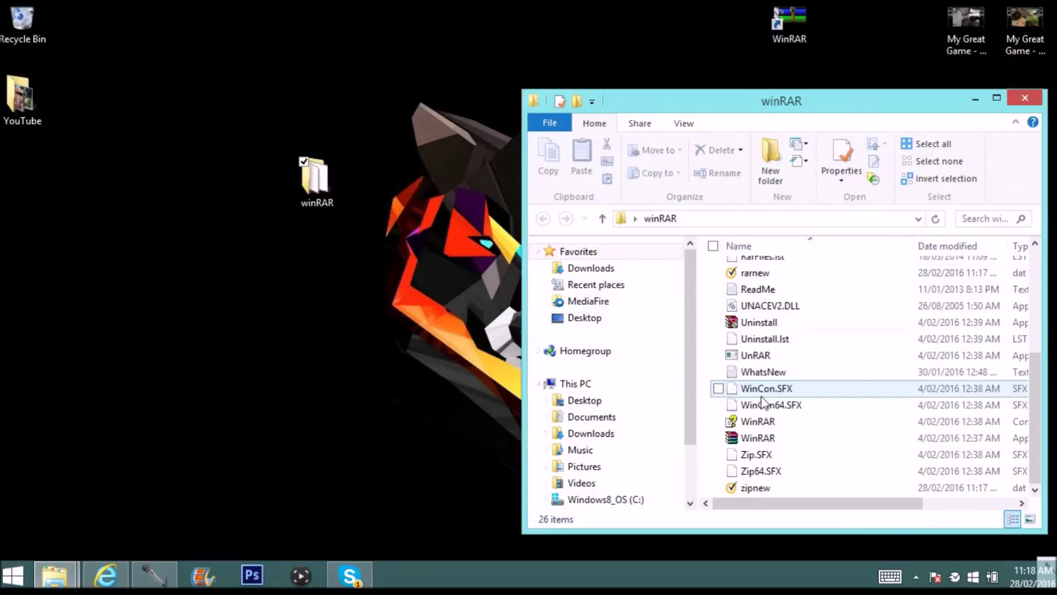
{"action": "left_click", "coordinate": [1025, 97]}
{"action": "left_click_drag", "start_coordinate": [834, 29], "coordinate": [760, 53]}
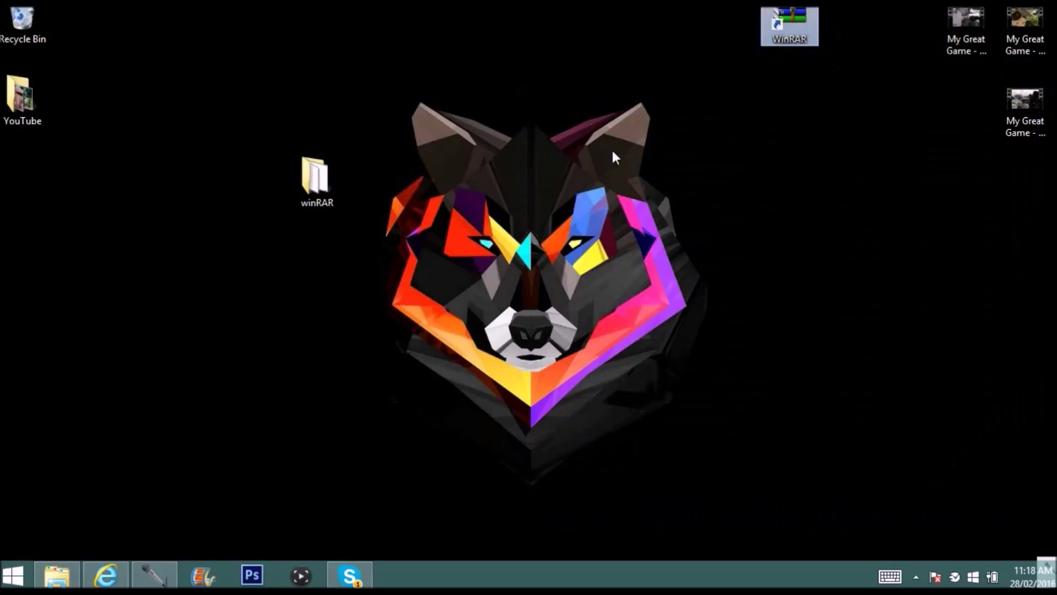
Step: Shift the WinRAR shortcut slightly left and move the winRAR folder onto the wolf's head
{"action": "left_click", "coordinate": [838, 55]}
{"action": "left_click_drag", "start_coordinate": [796, 30], "coordinate": [735, 27]}
{"action": "left_click", "coordinate": [405, 174]}
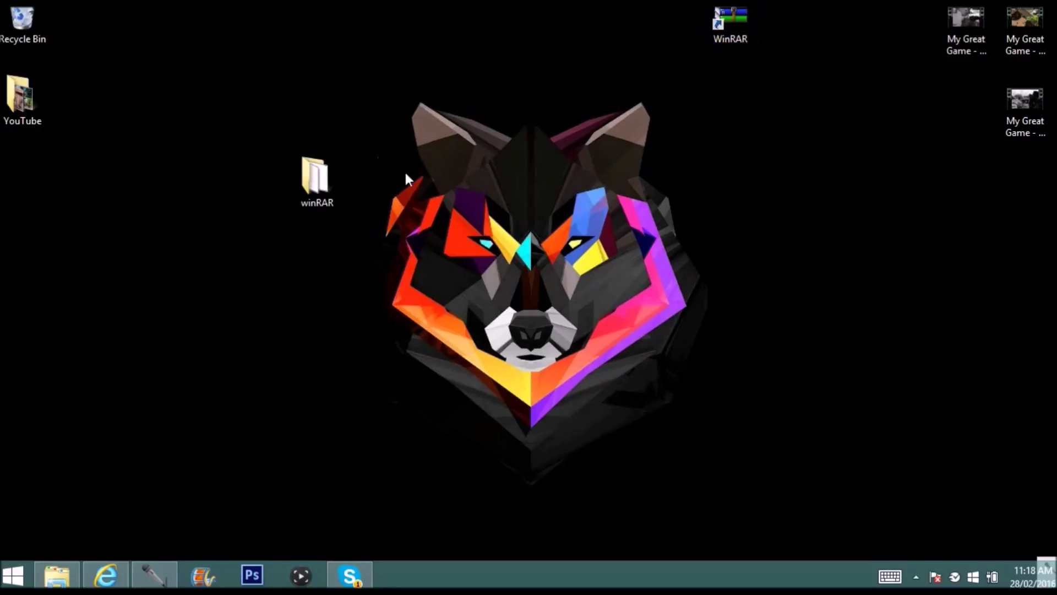
{"action": "left_click", "coordinate": [316, 177]}
{"action": "left_click_drag", "start_coordinate": [320, 178], "coordinate": [499, 177]}
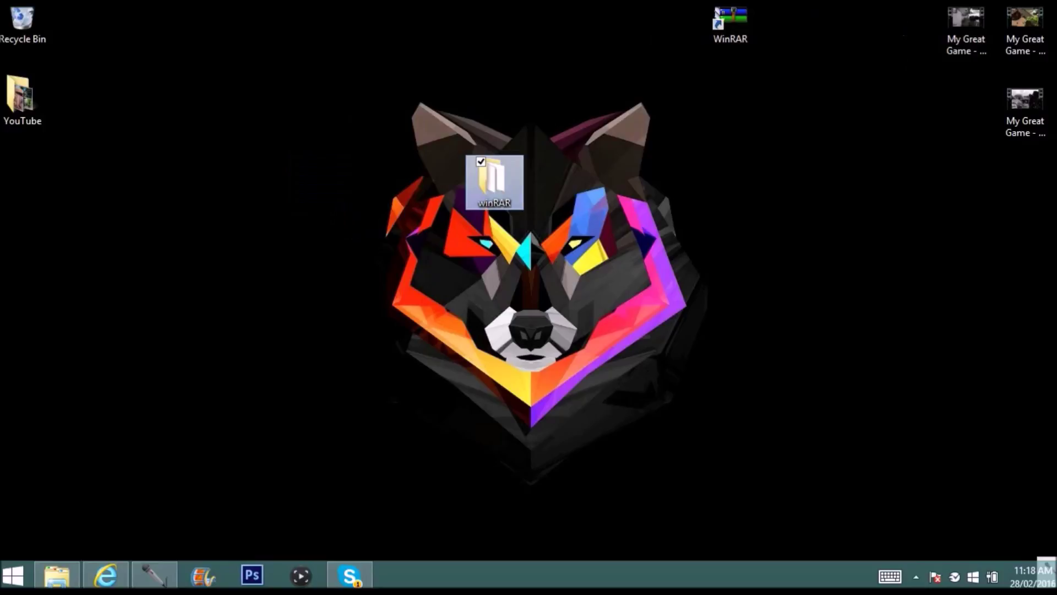
{"action": "left_click_drag", "start_coordinate": [793, 8], "coordinate": [515, 12]}
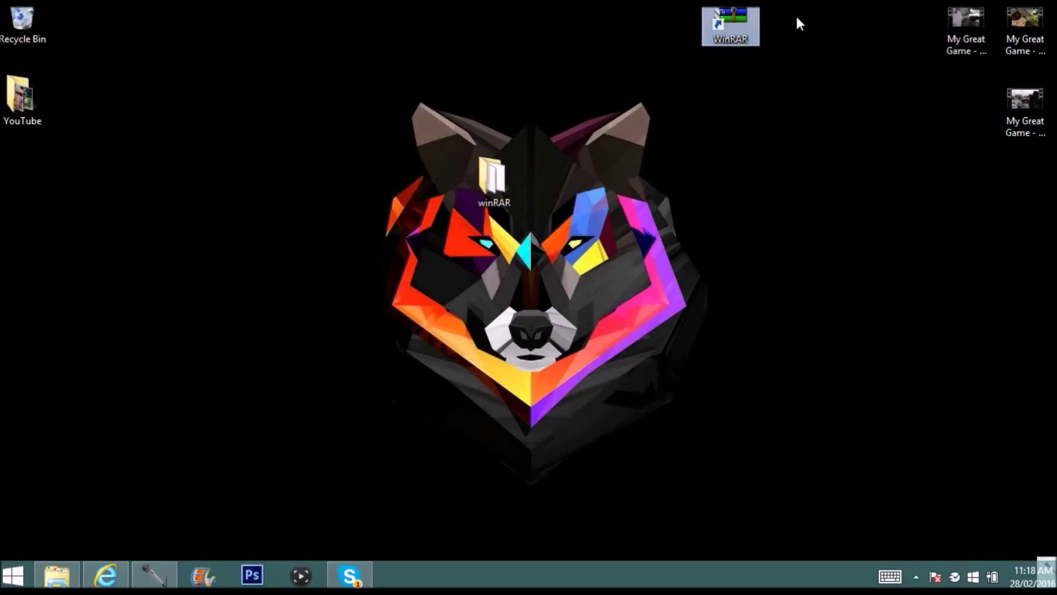
{"action": "left_click_drag", "start_coordinate": [676, 16], "coordinate": [798, 33]}
{"action": "left_click", "coordinate": [626, 26]}
{"action": "left_click_drag", "start_coordinate": [611, 20], "coordinate": [809, 30]}
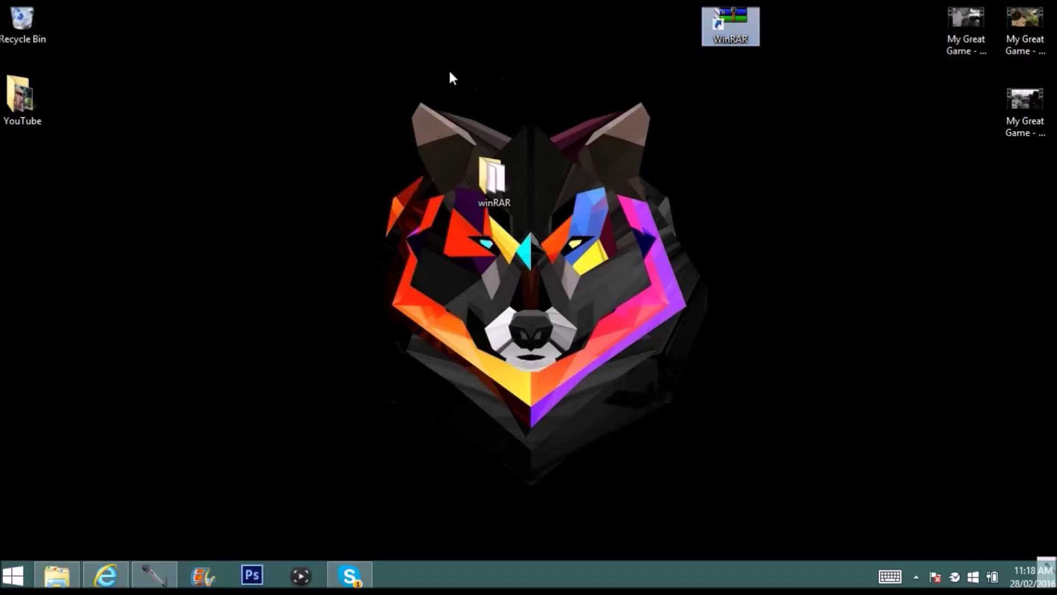